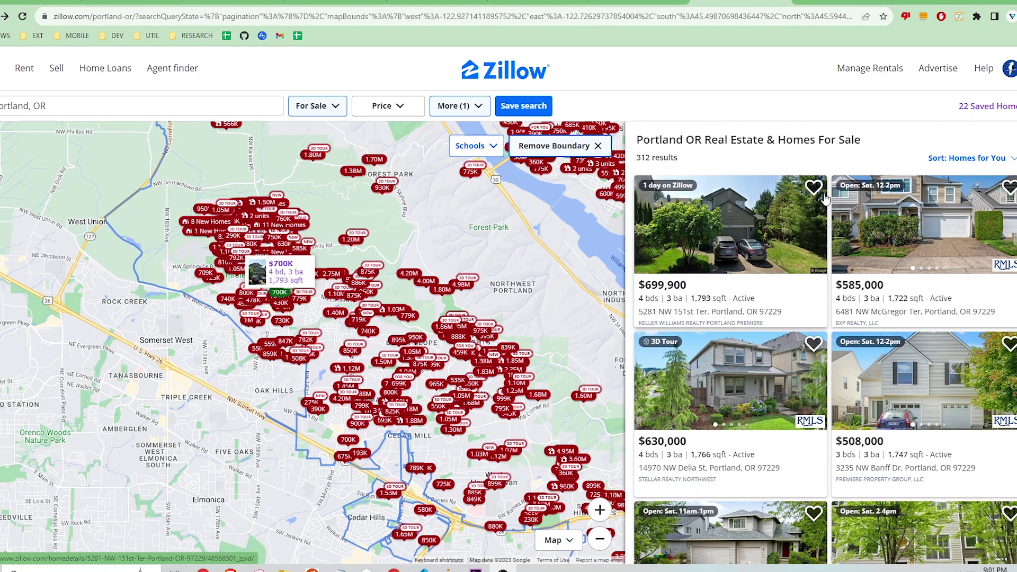
# Step: Look over the rows and columns of the scraped Portland listings sheet, then go to zillow.com
pyautogui.hotkey('ctrl', 'Tab')
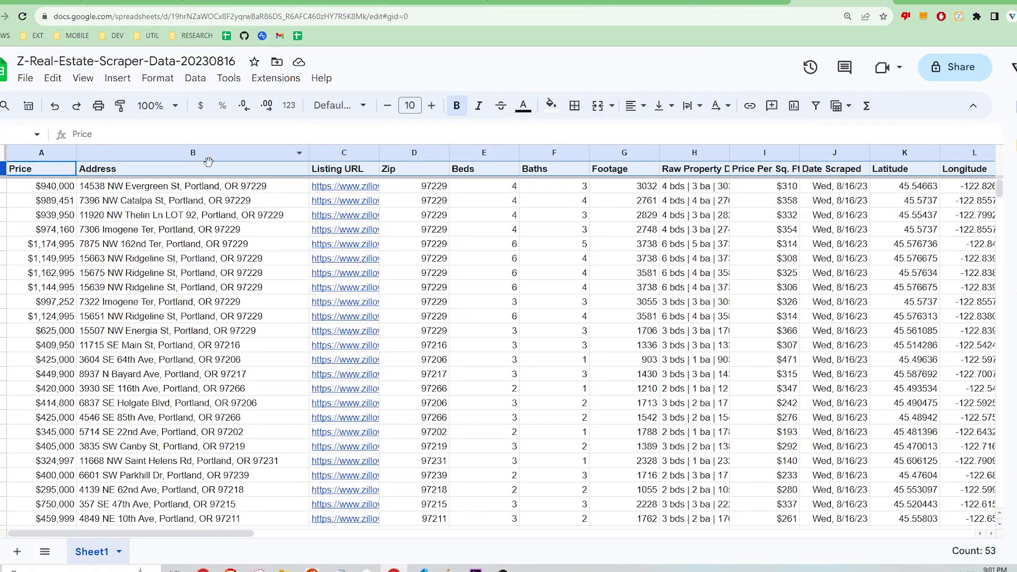
pyautogui.scroll(-10, 198, 215)
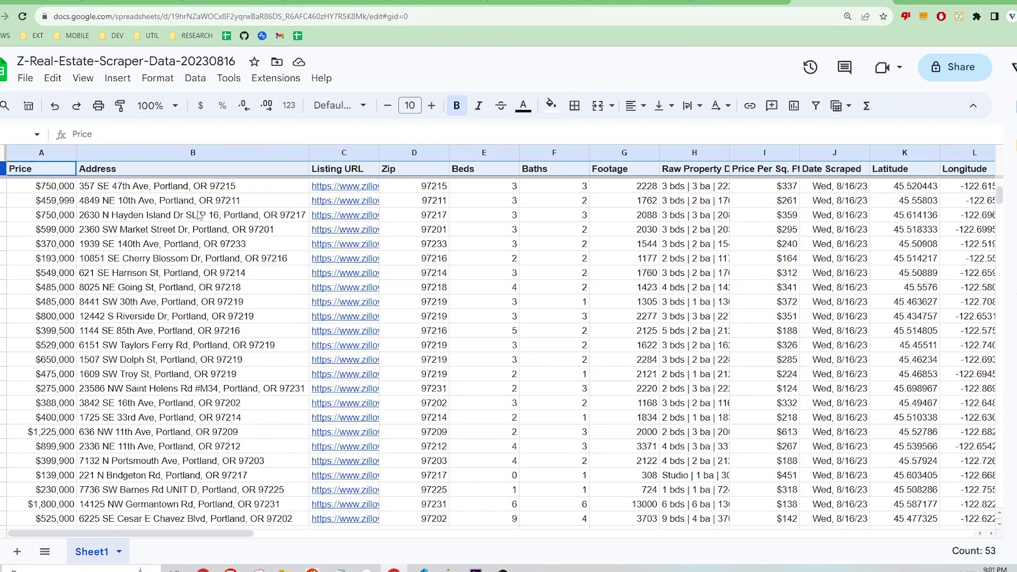
pyautogui.scroll(10, 198, 215)
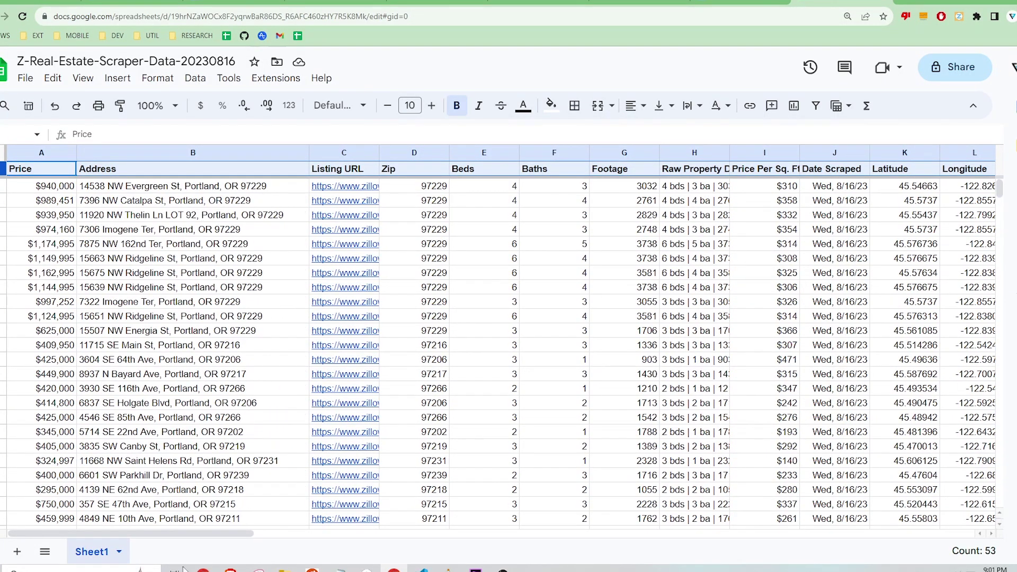
pyautogui.moveTo(219, 532); pyautogui.dragTo(253, 520)
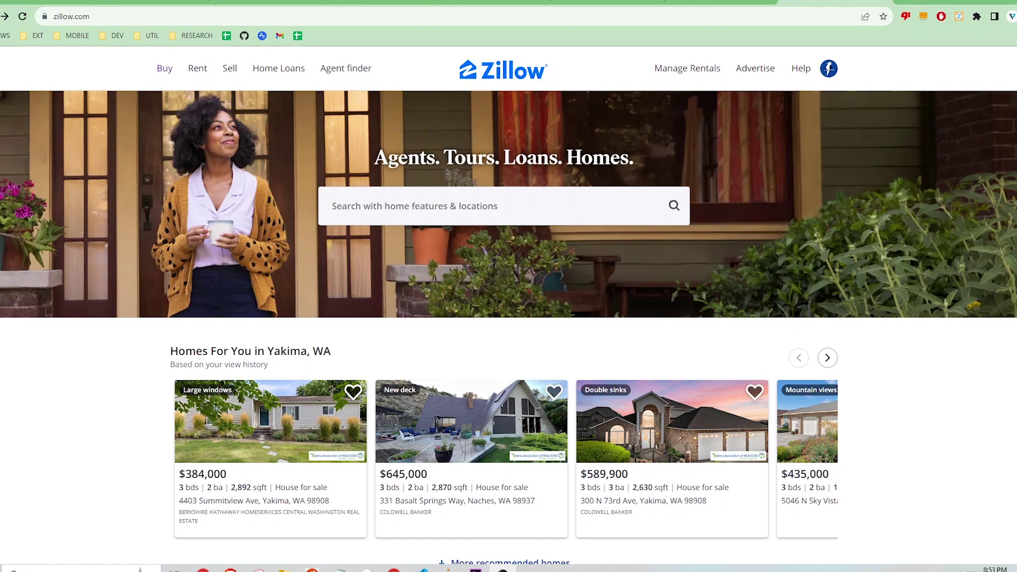
# Step: Search Zillow for 'chic' and pick Chicago, IL, showing 6,004 homes for sale
pyautogui.click(462, 210)
pyautogui.write('chi')
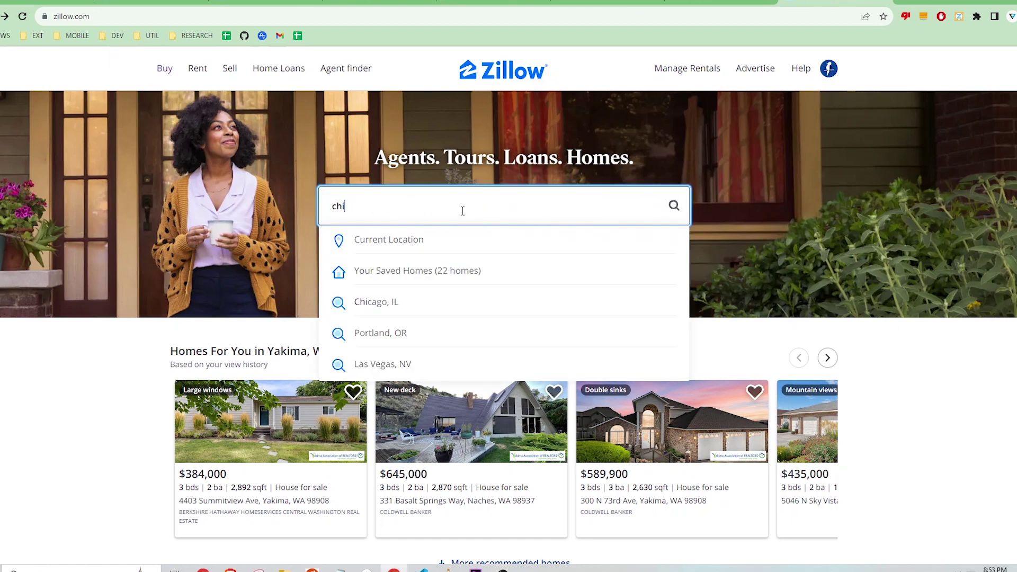
pyautogui.write('c')
pyautogui.click(425, 236)
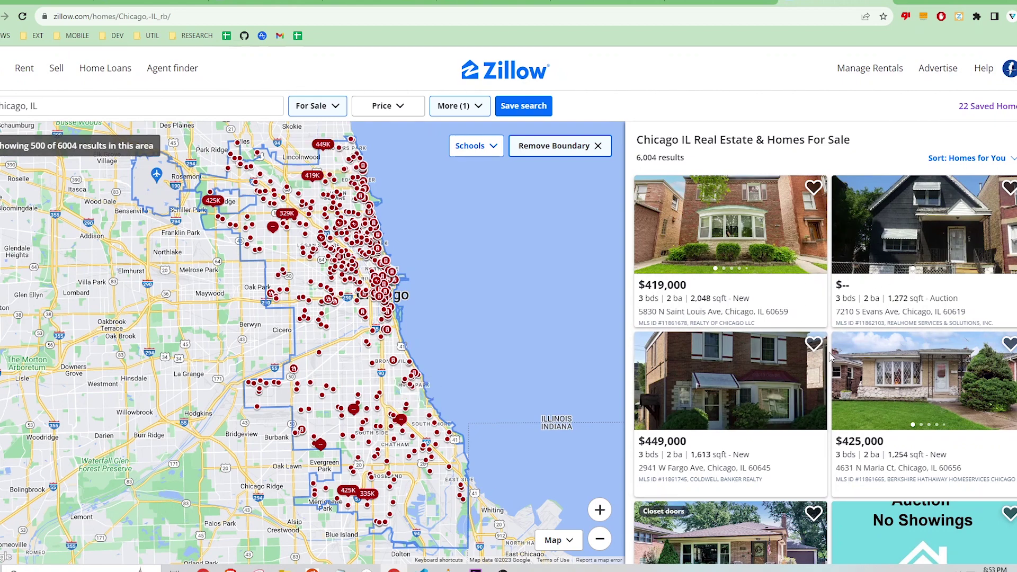
# Step: Scrape the first page of Chicago results (41 listings) and check the first listing's detailed fields
pyautogui.click(960, 16)
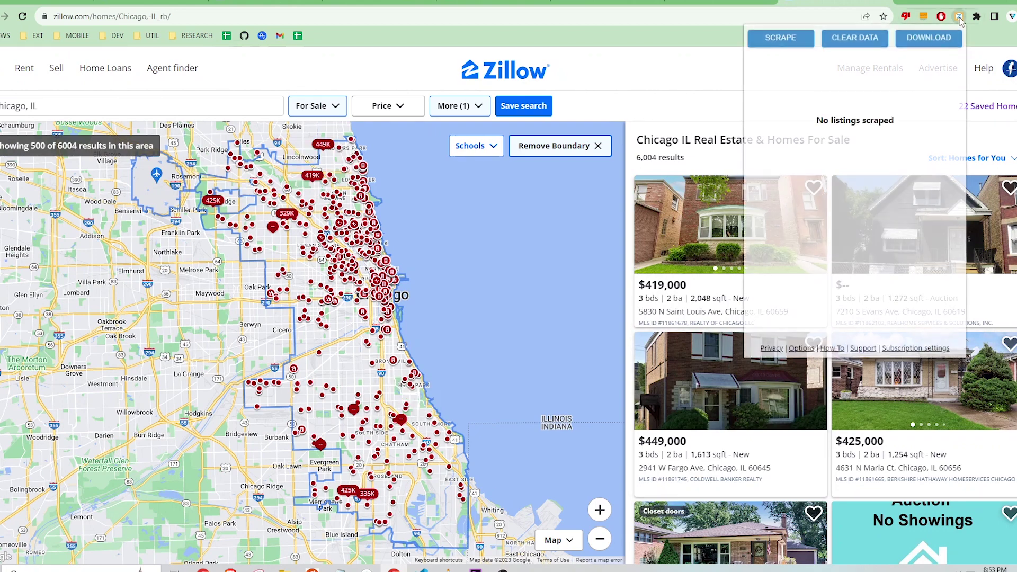
pyautogui.click(781, 39)
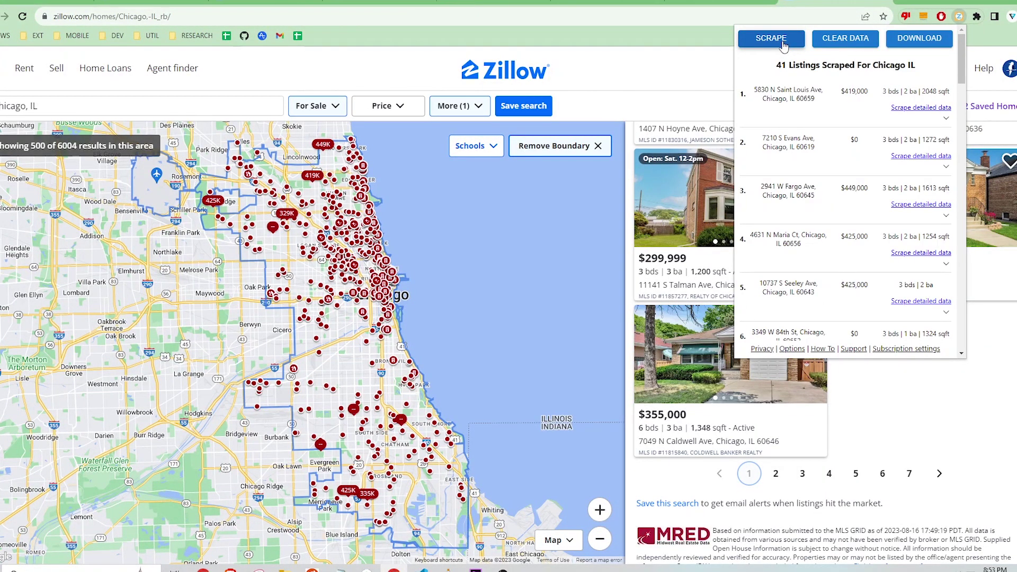
pyautogui.moveTo(963, 72)
pyautogui.mouseDown()
pyautogui.moveTo(970, 334)
pyautogui.moveTo(963, 58)
pyautogui.mouseUp()
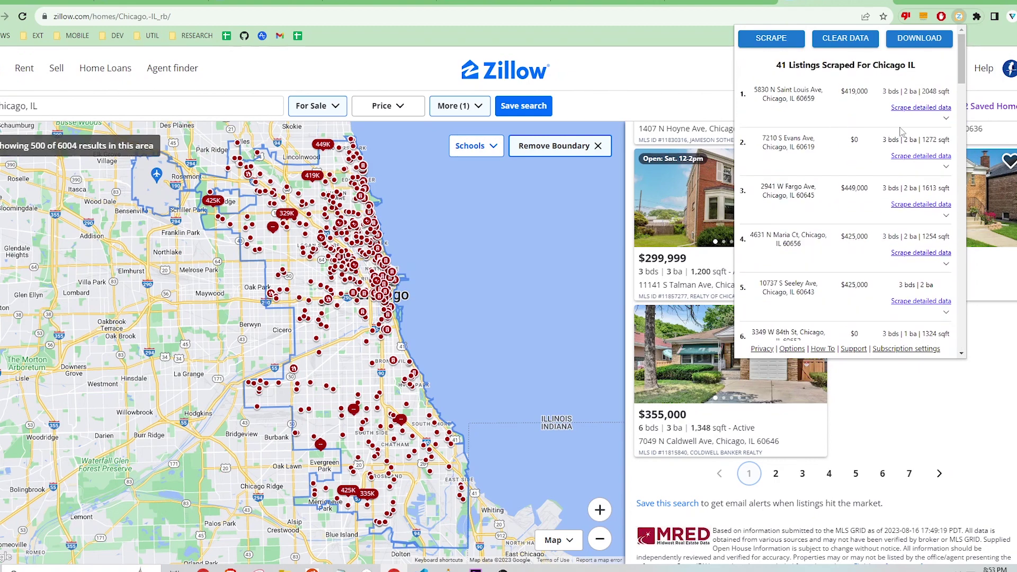
pyautogui.click(947, 121)
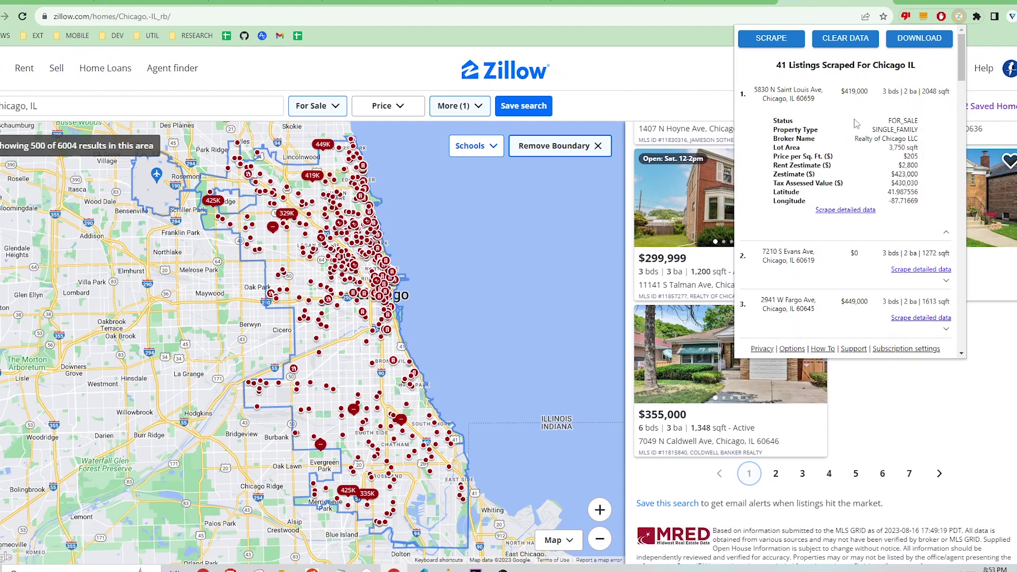
pyautogui.click(947, 231)
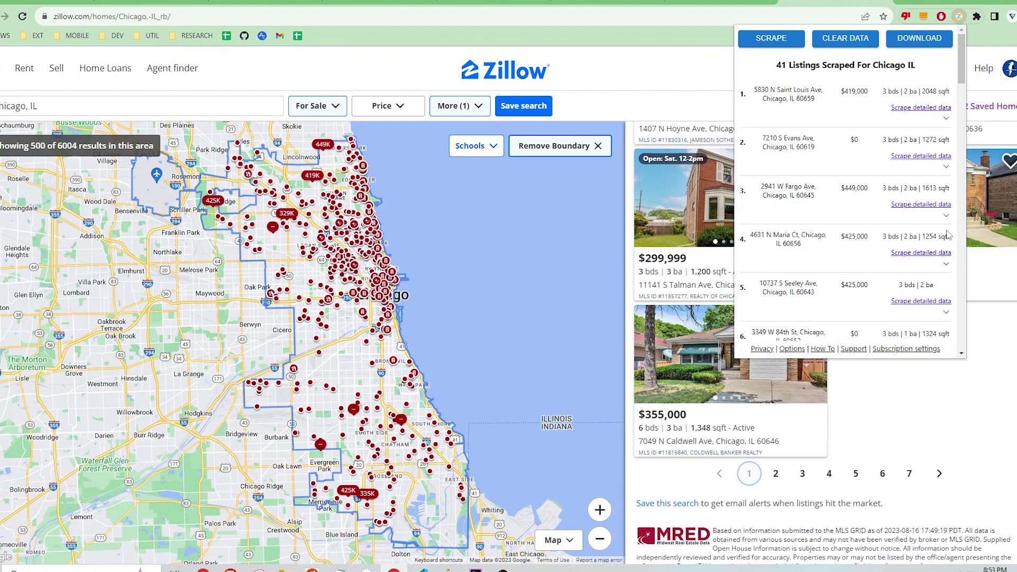
pyautogui.click(901, 400)
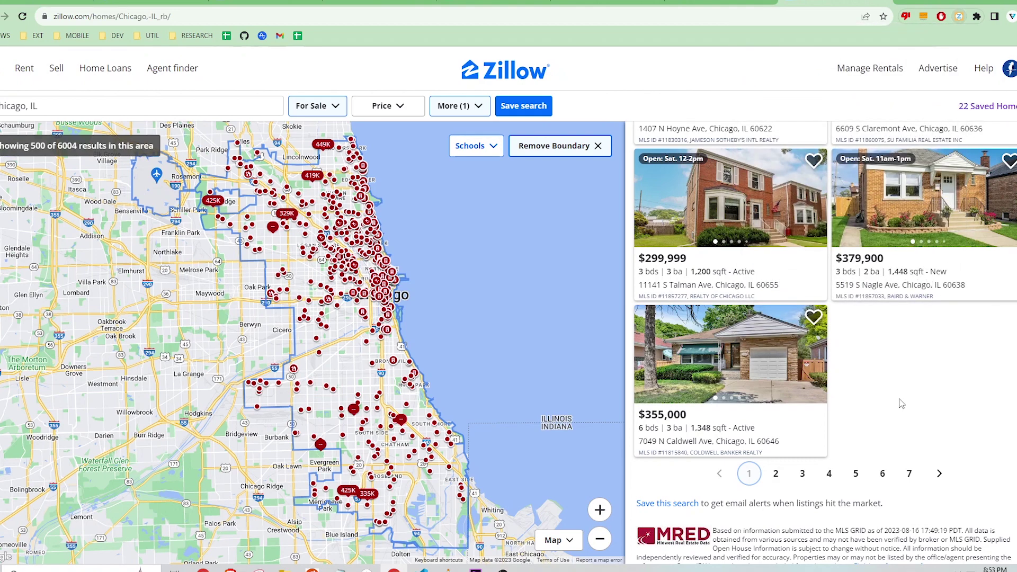
# Step: Scrape Chicago results page 2, bringing the scraper's total to 81 listings
pyautogui.click(776, 475)
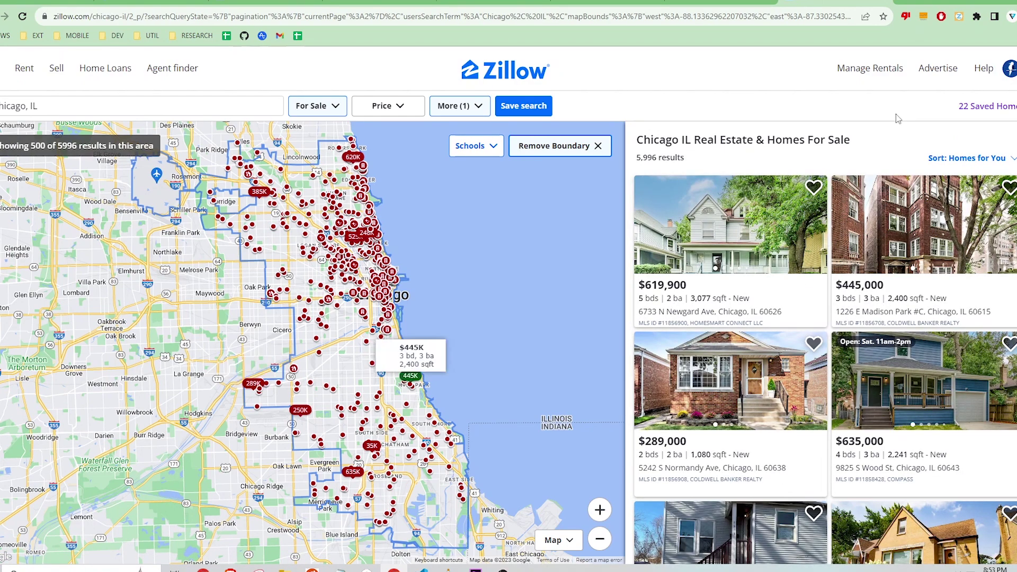
pyautogui.click(960, 17)
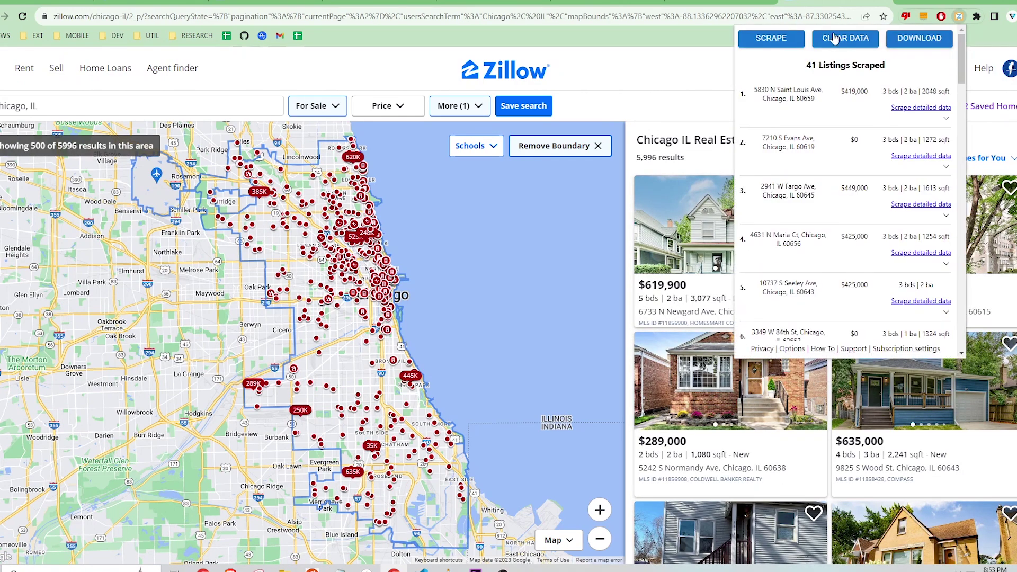
pyautogui.click(781, 42)
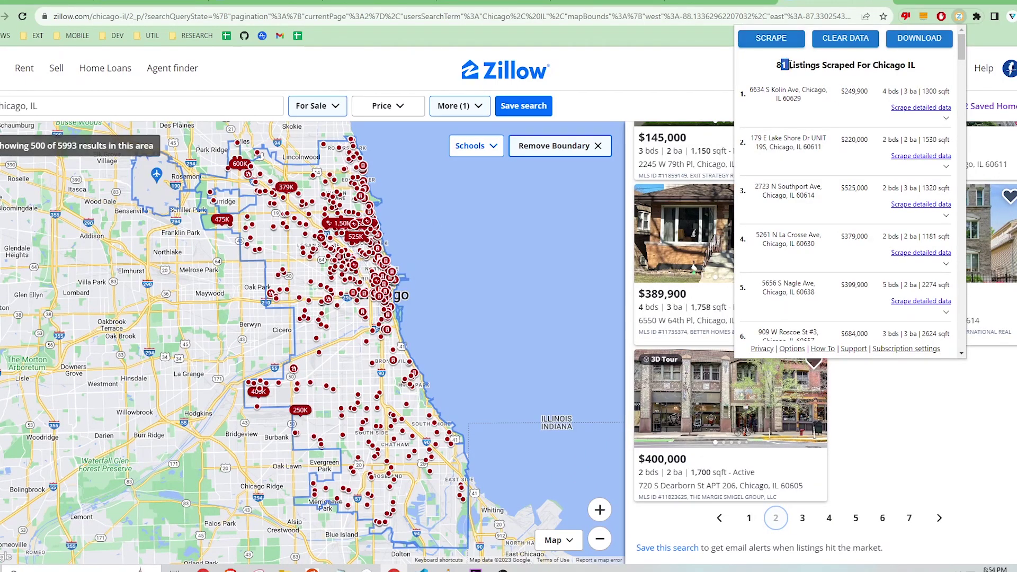
pyautogui.doubleClick(781, 64)
pyautogui.click(798, 80)
# Step: Export the 81 listings to Google Sheets and open 'Z-Real-Estate-Scraper-Data-Chicago IL-20230816'
pyautogui.click(914, 44)
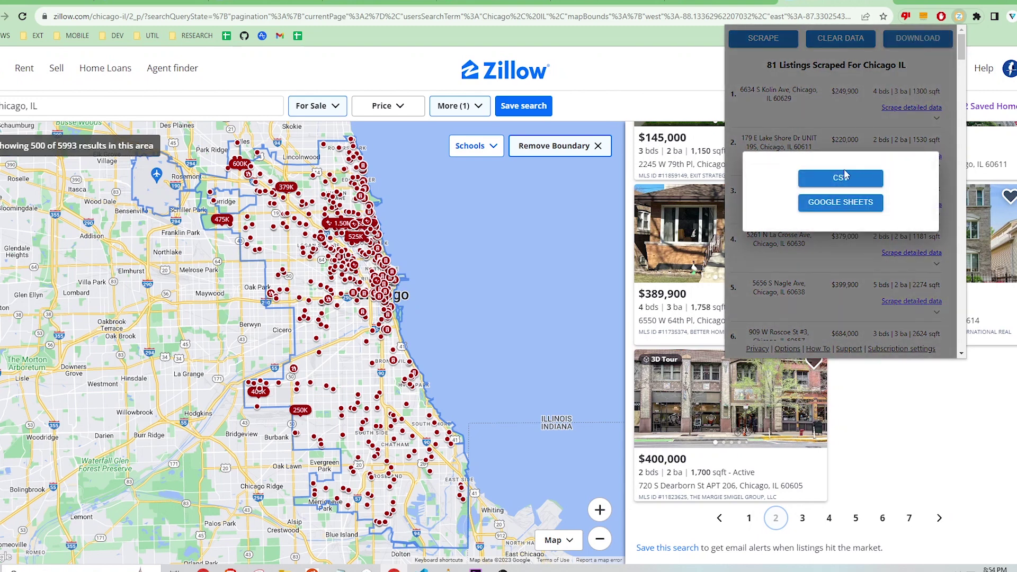
pyautogui.click(859, 206)
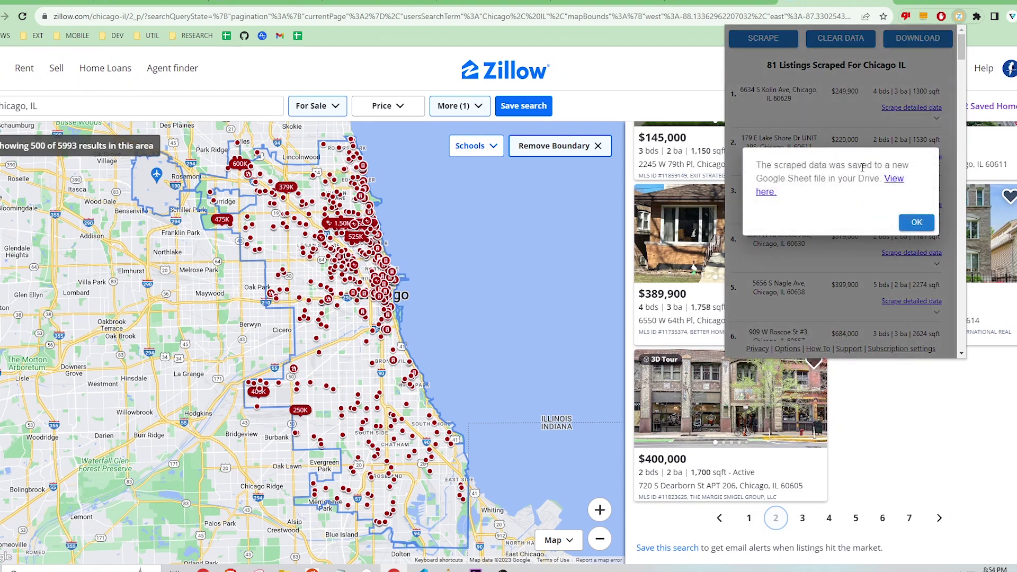
pyautogui.click(895, 181)
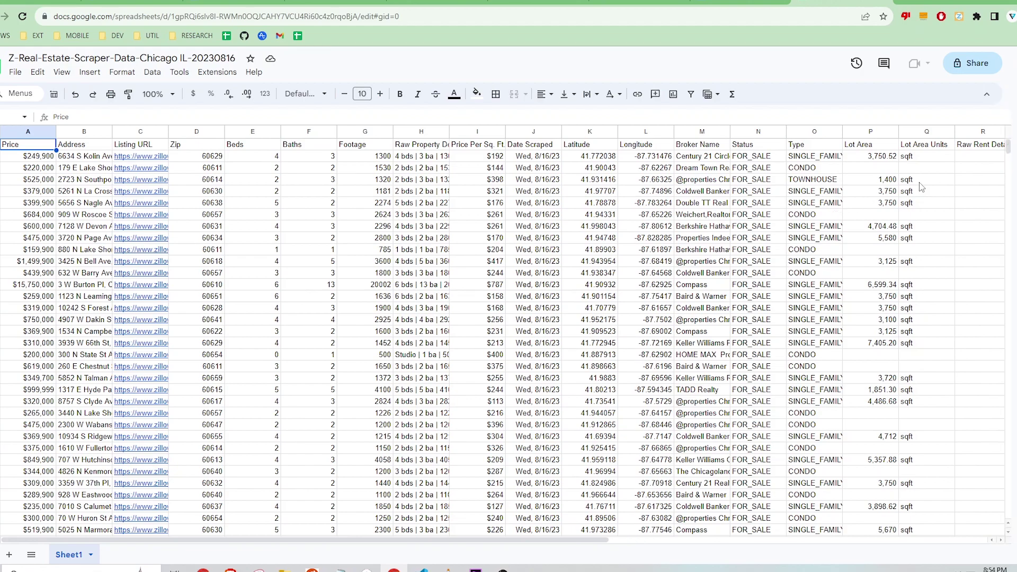
# Step: Review the Chicago sheet's header row and columns from price through MLS Id, then return to Zillow
pyautogui.moveTo(1008, 147); pyautogui.dragTo(799, 113)
pyautogui.hotkey('shift', 'space')
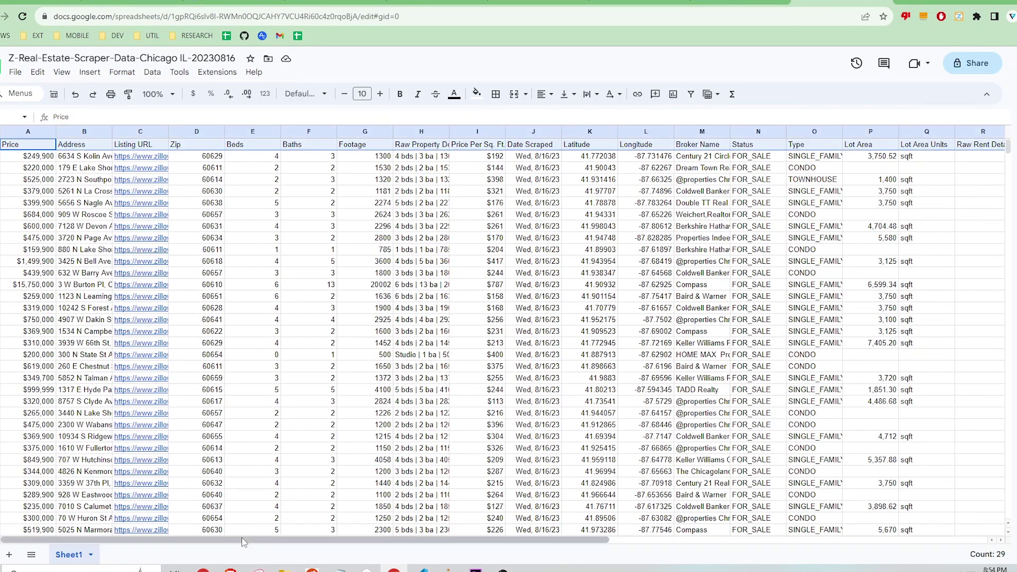
pyautogui.moveTo(238, 540); pyautogui.dragTo(318, 540)
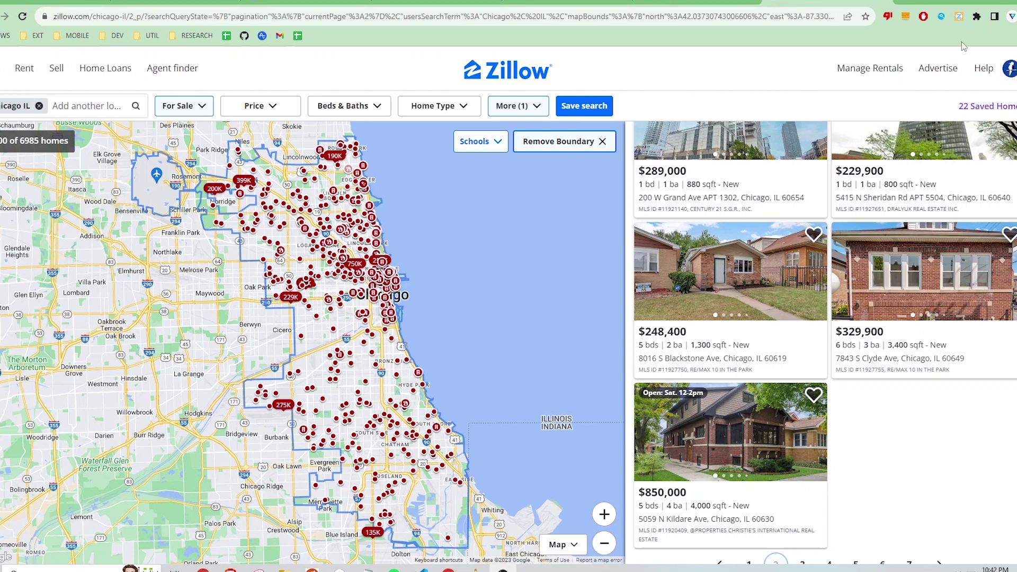
# Step: Clear all scraped Chicago listings from the scraper extension
pyautogui.click(959, 16)
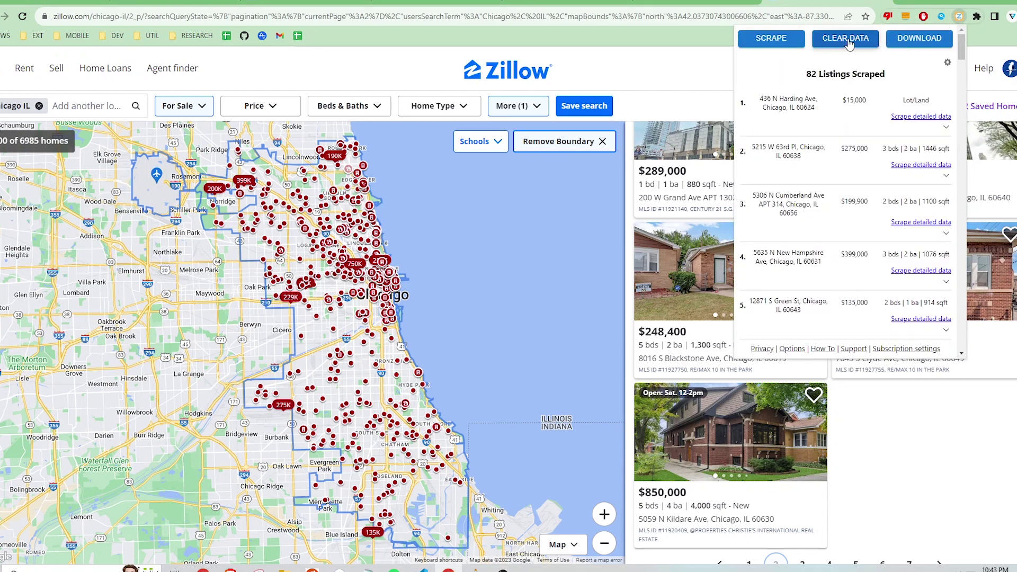
pyautogui.click(848, 42)
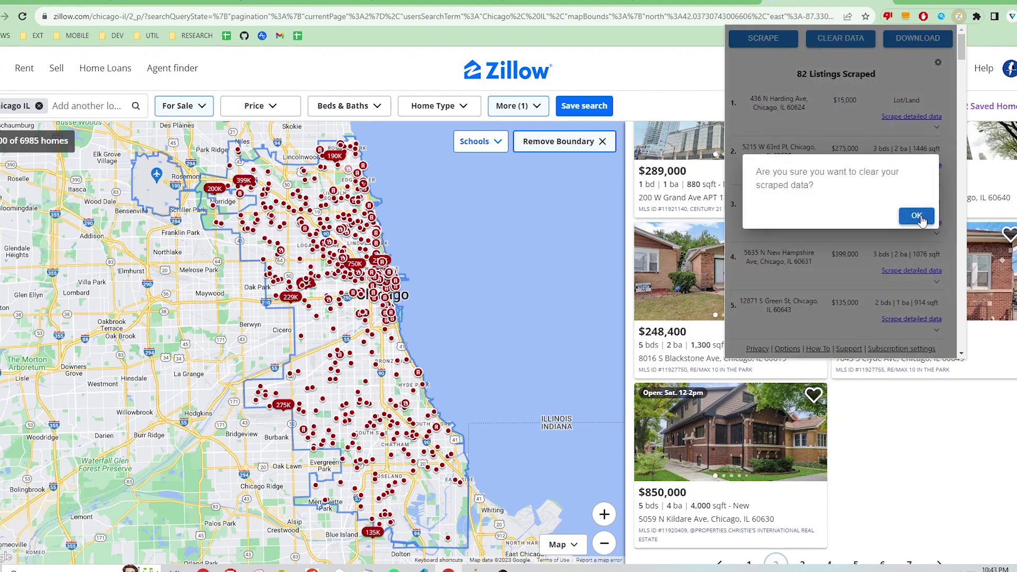
pyautogui.click(916, 217)
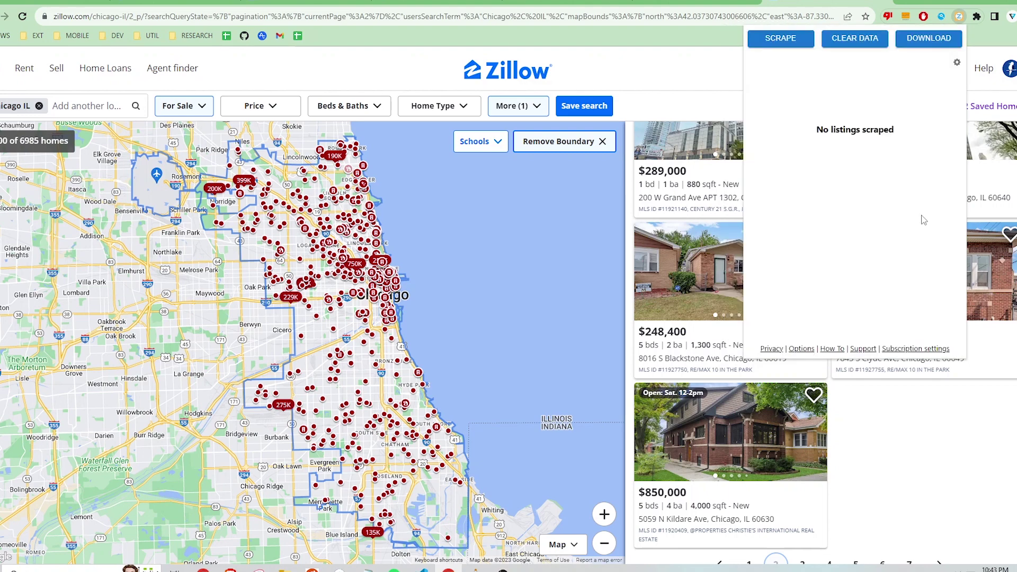
pyautogui.click(724, 89)
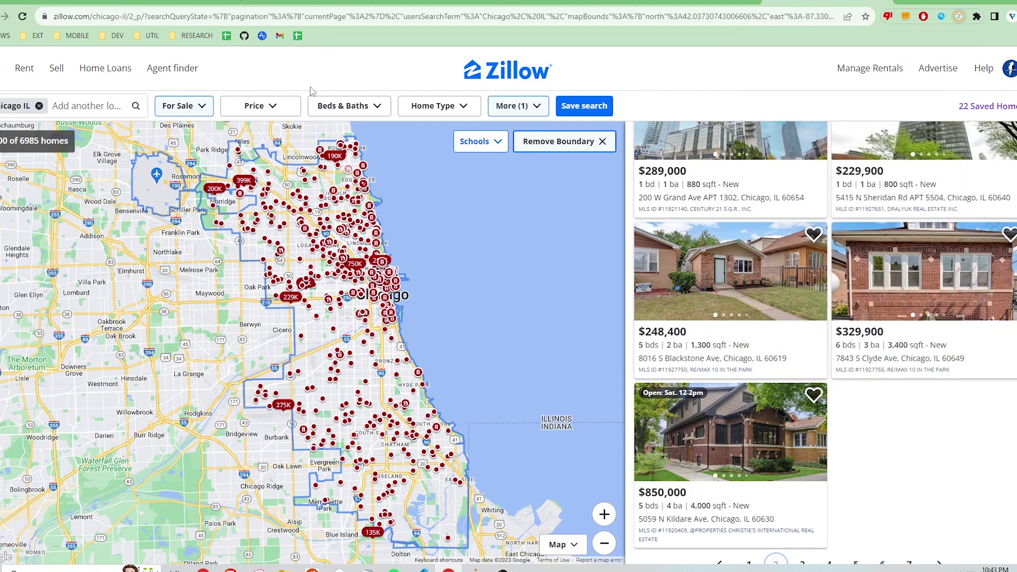
# Step: Replace the Chicago, IL search location with Tampa, FL
pyautogui.click(39, 106)
pyautogui.click(41, 107)
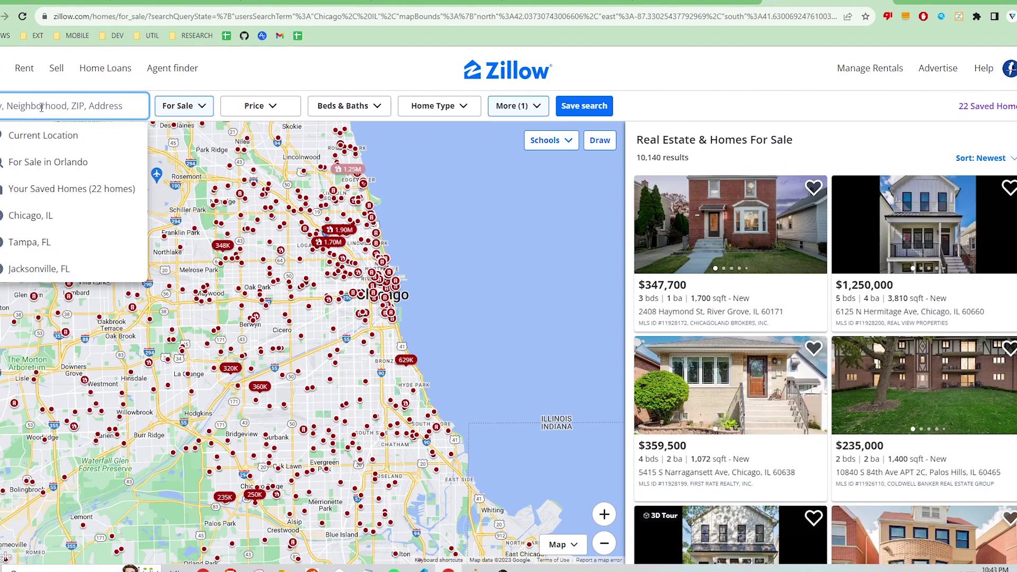
pyautogui.write('Tampa')
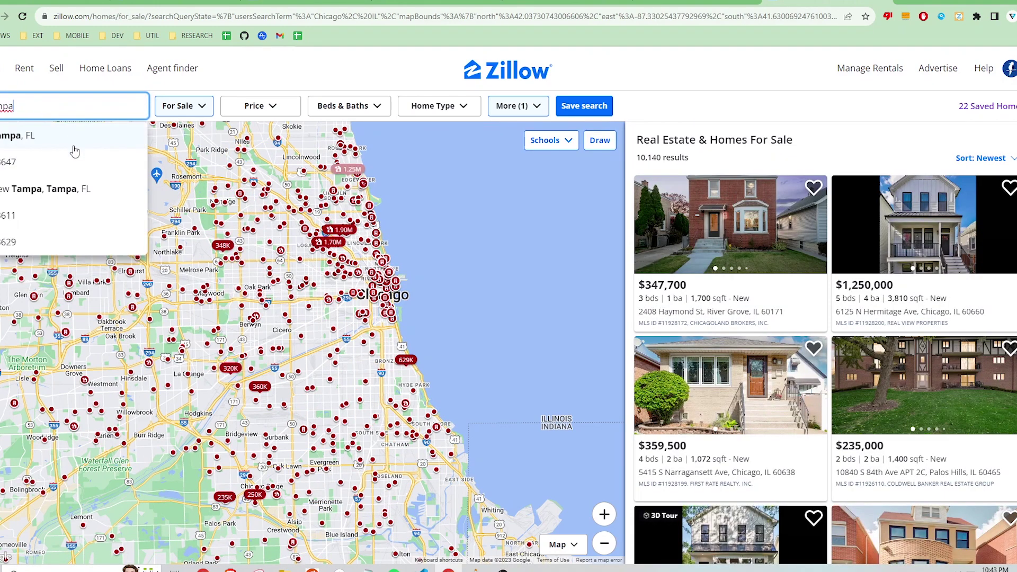
pyautogui.click(74, 145)
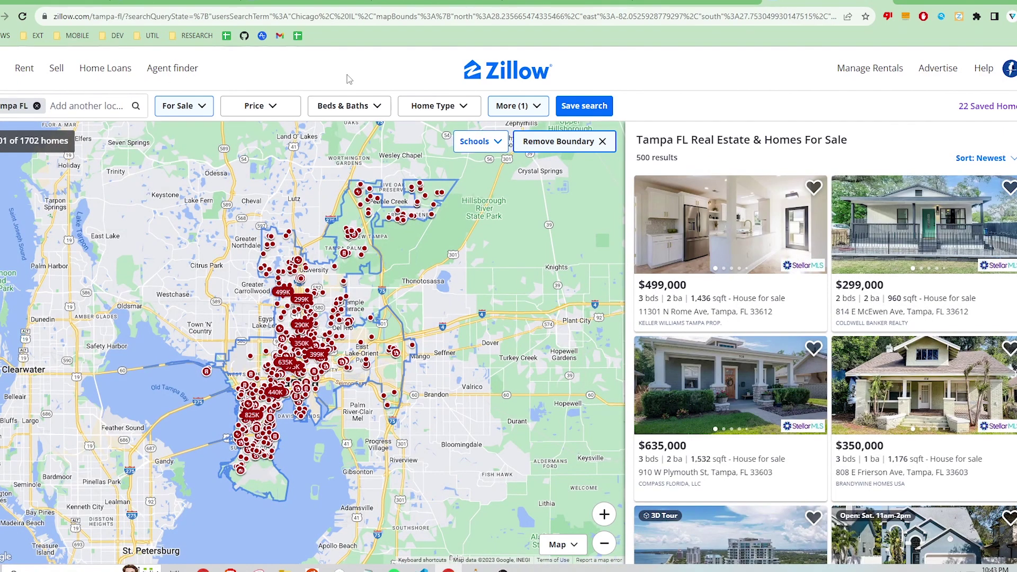
# Step: Filter the Tampa results to By owner & other listings, leaving 56 homes
pyautogui.click(527, 111)
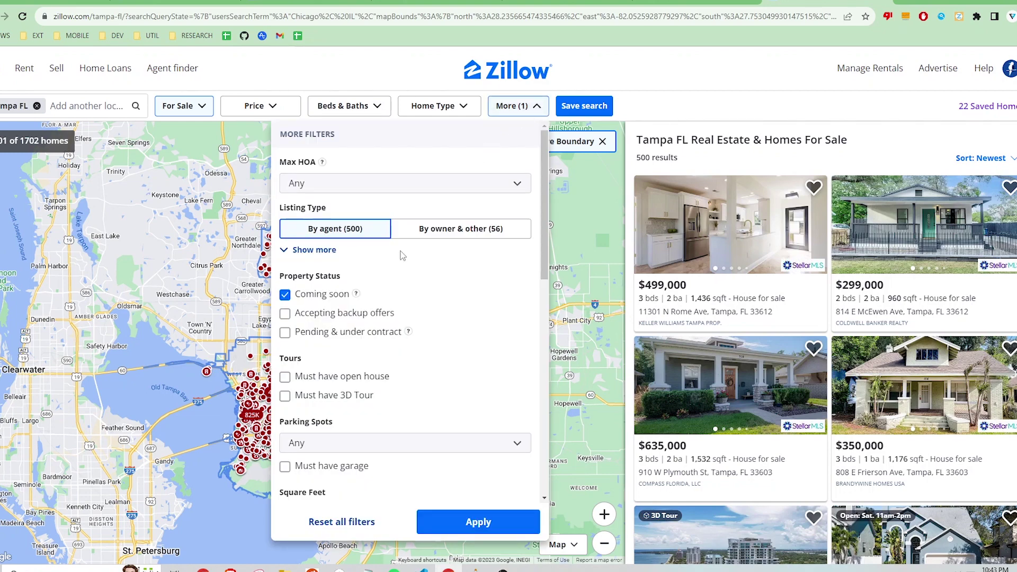
pyautogui.click(458, 233)
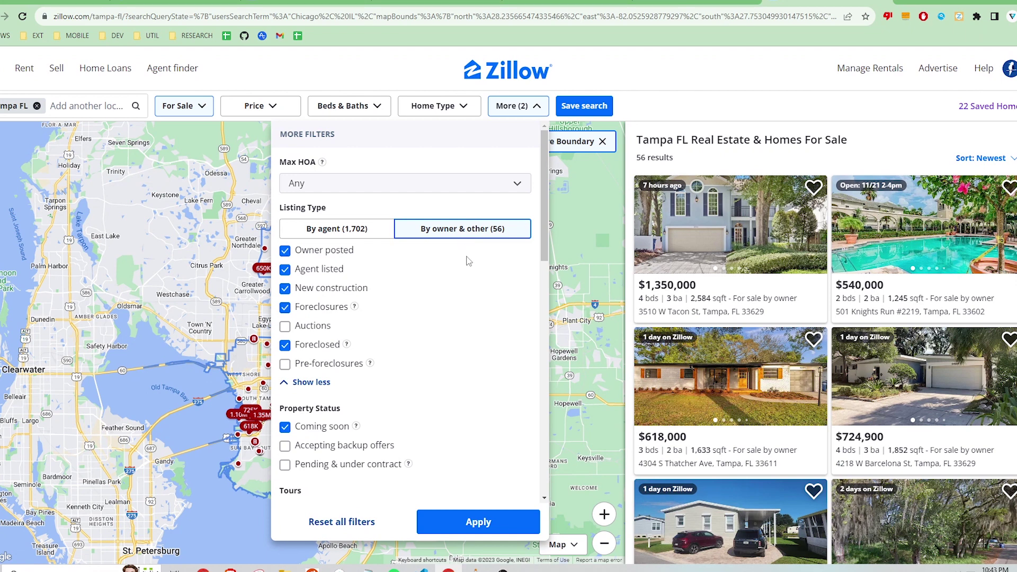
pyautogui.click(479, 523)
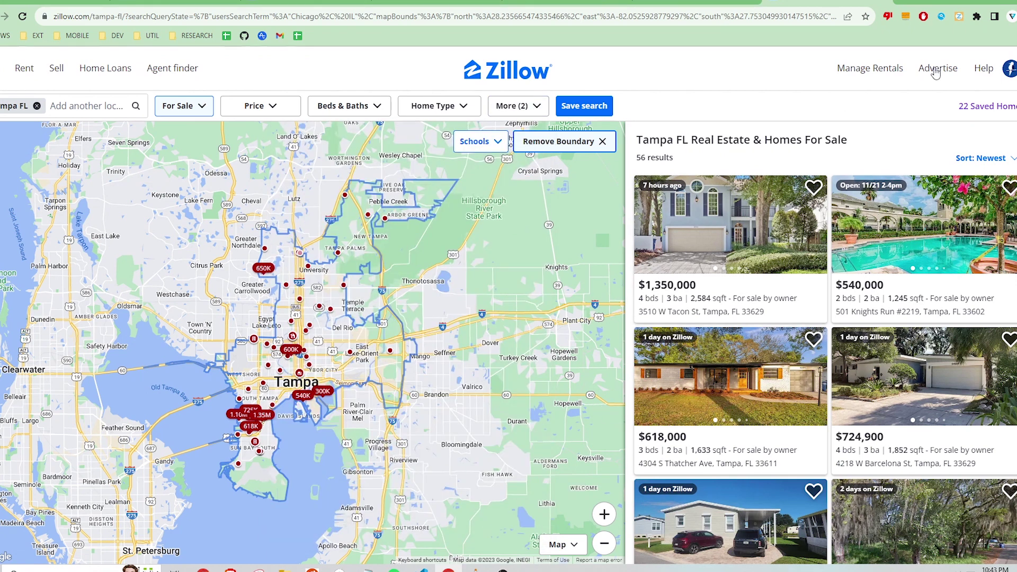
# Step: Enable 'Automate scraping detailed data' in the scraper extension's settings
pyautogui.click(959, 16)
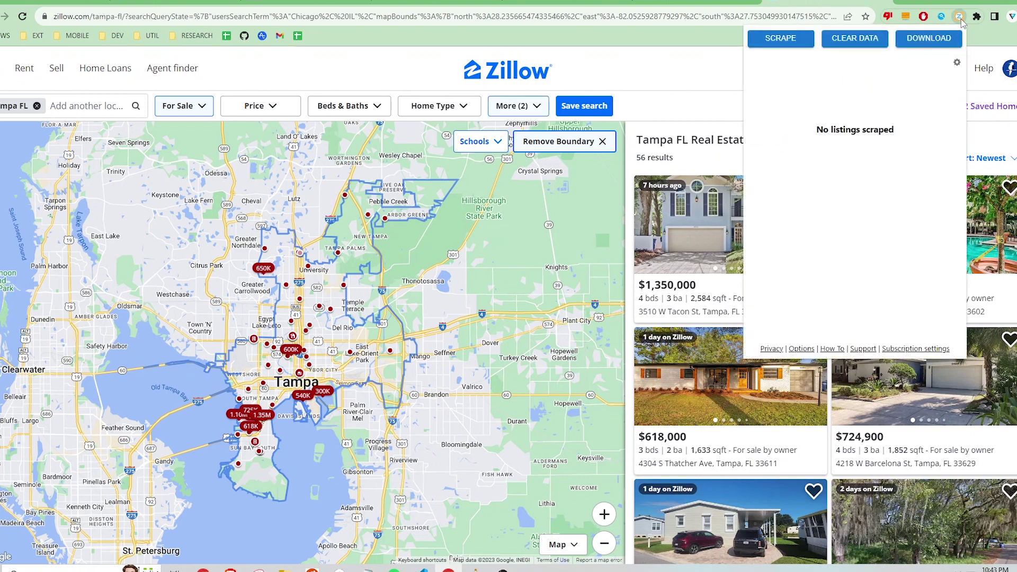
pyautogui.click(957, 64)
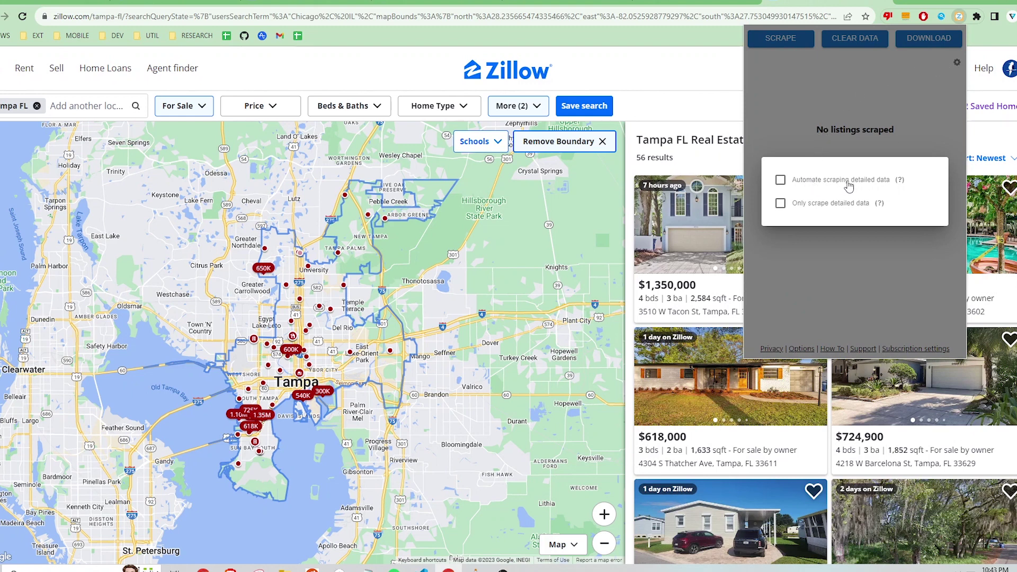
pyautogui.moveTo(899, 184)
pyautogui.moveTo(882, 208)
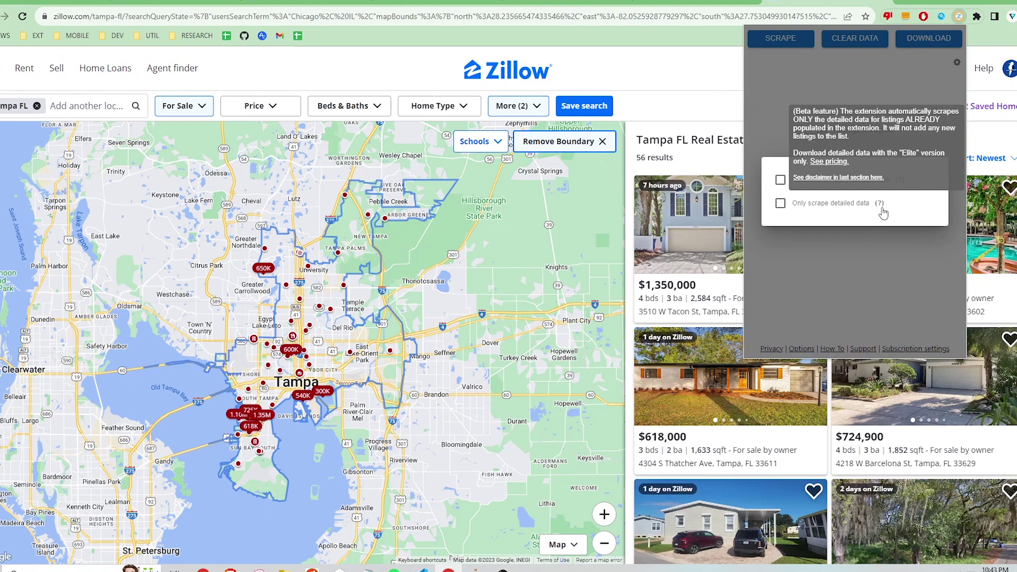
pyautogui.click(781, 180)
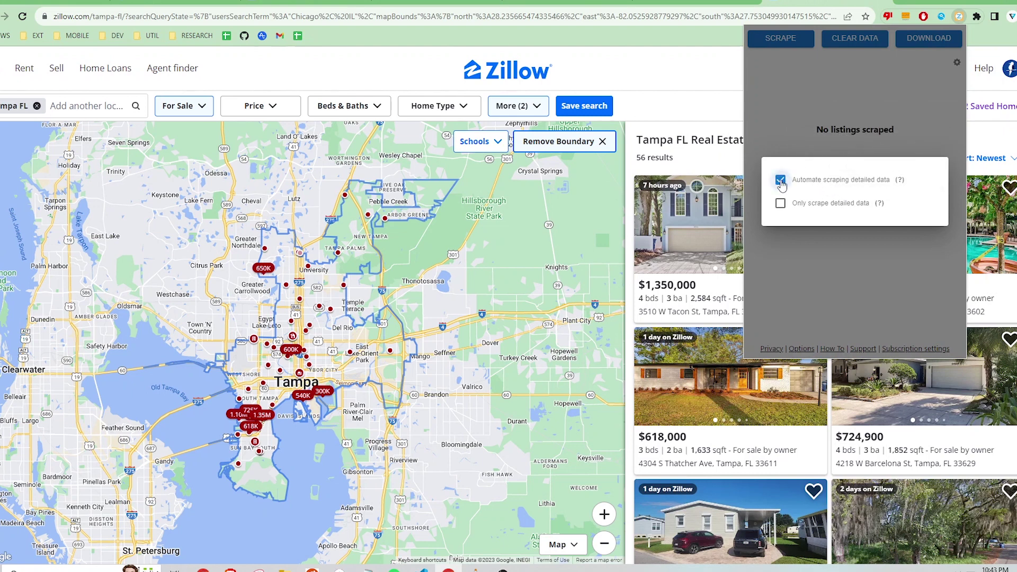
pyautogui.click(783, 132)
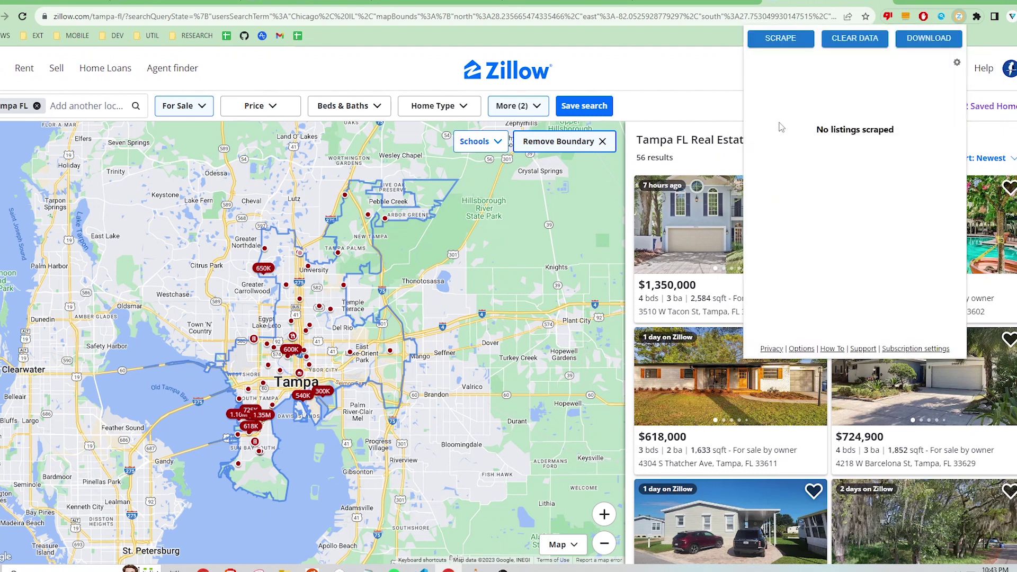
# Step: Scrape the 41 Tampa listings and check the first listing's lister phone
pyautogui.click(782, 45)
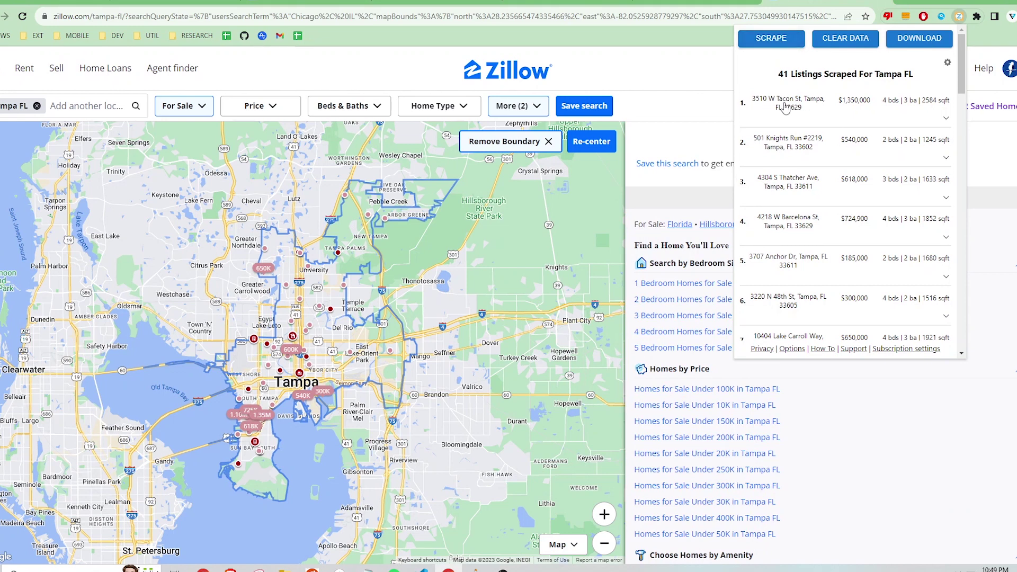
pyautogui.click(947, 121)
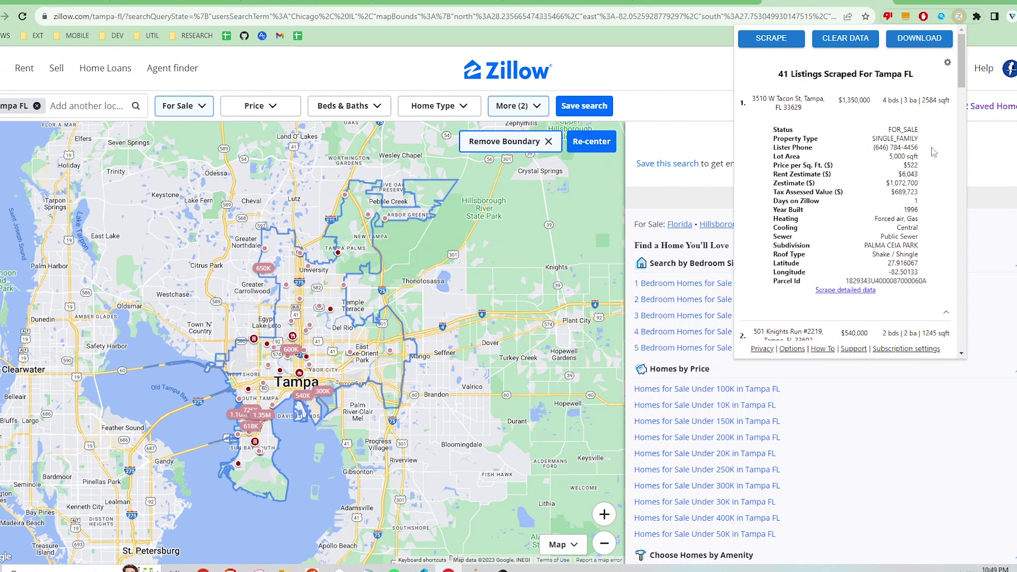
pyautogui.moveTo(933, 152); pyautogui.dragTo(773, 150)
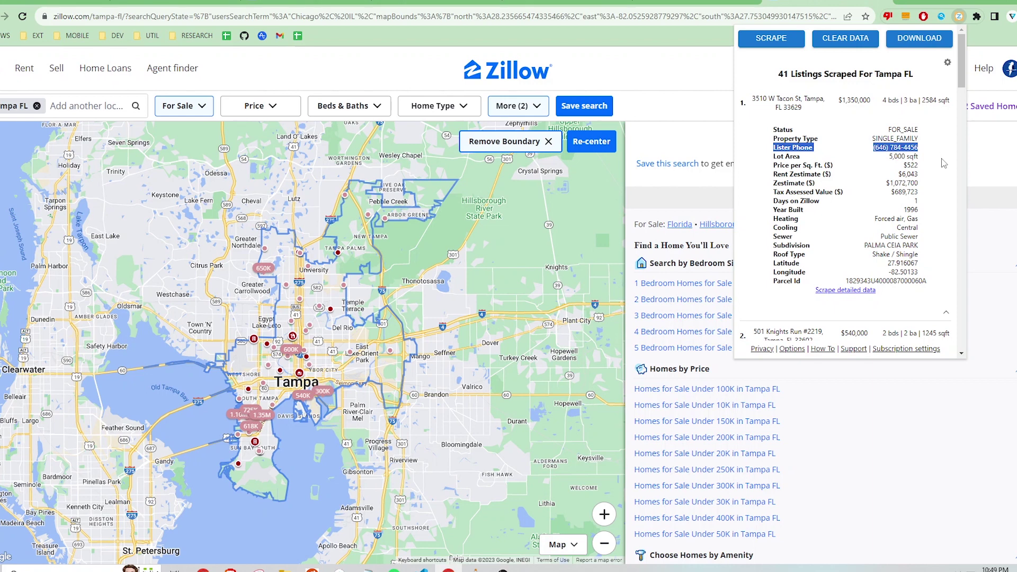
pyautogui.click(946, 313)
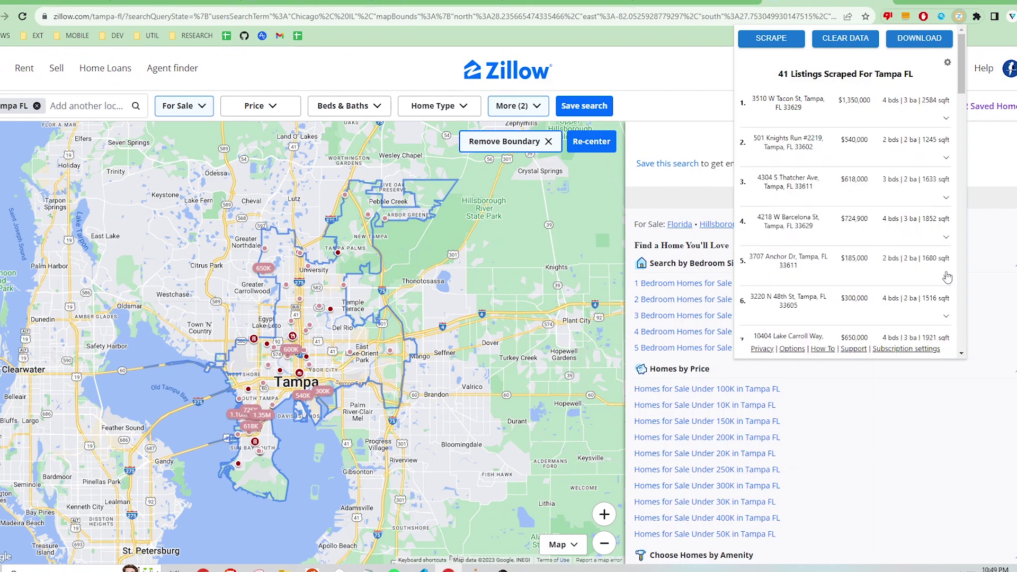
# Step: Inspect the second Tampa listing's details, including its lister phone
pyautogui.click(947, 159)
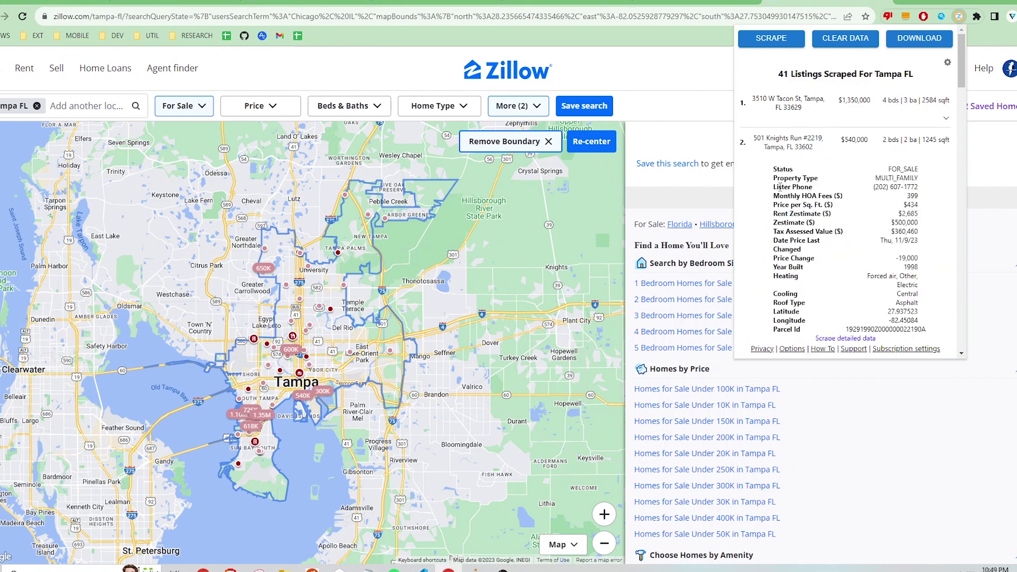
pyautogui.moveTo(775, 187); pyautogui.dragTo(920, 187)
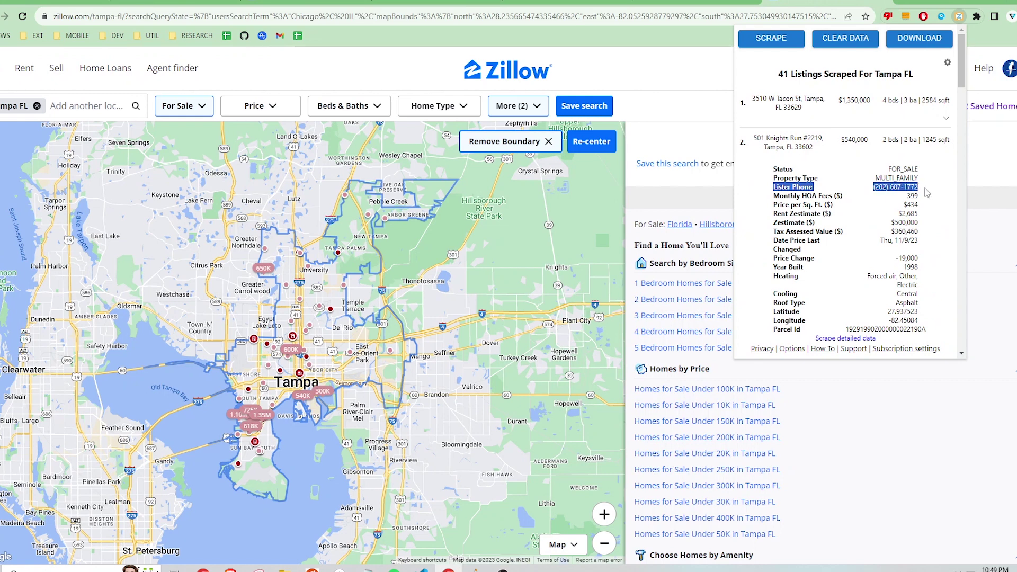
pyautogui.scroll(-1, 931, 227)
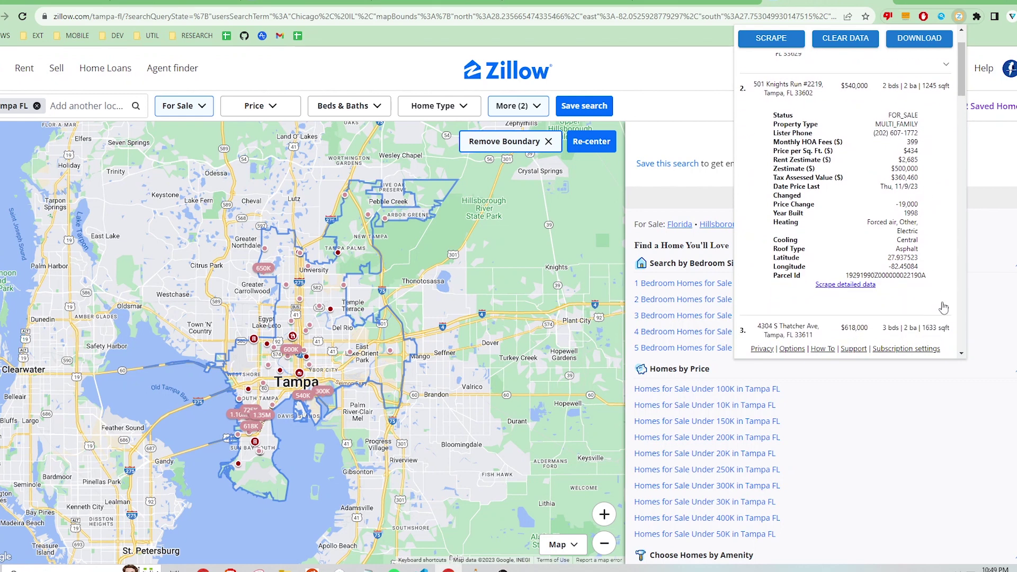
pyautogui.click(945, 297)
pyautogui.scroll(1, 929, 226)
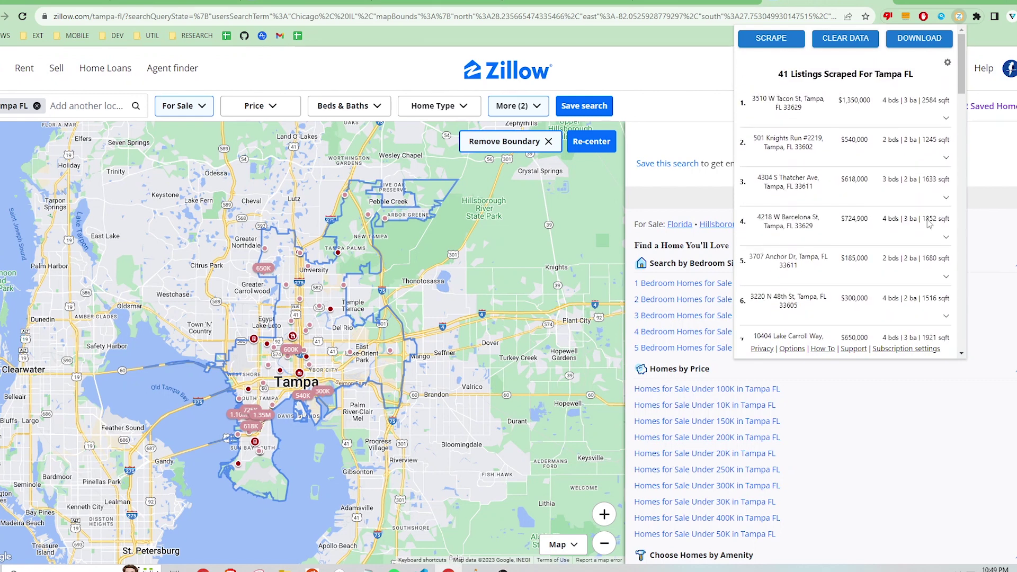
# Step: Export the 41 Tampa listings to a new Google Sheet and open it
pyautogui.click(919, 40)
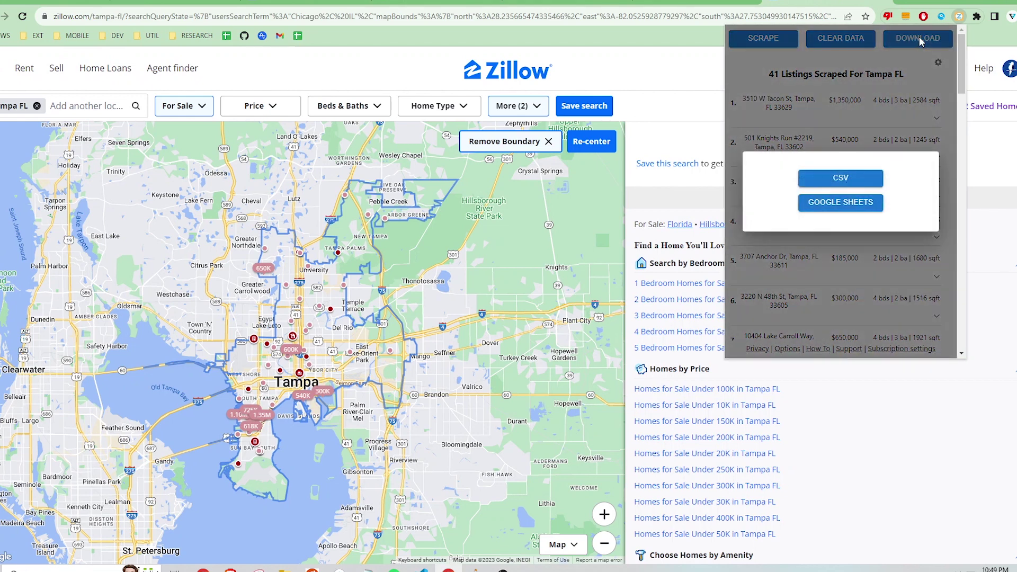
pyautogui.click(869, 205)
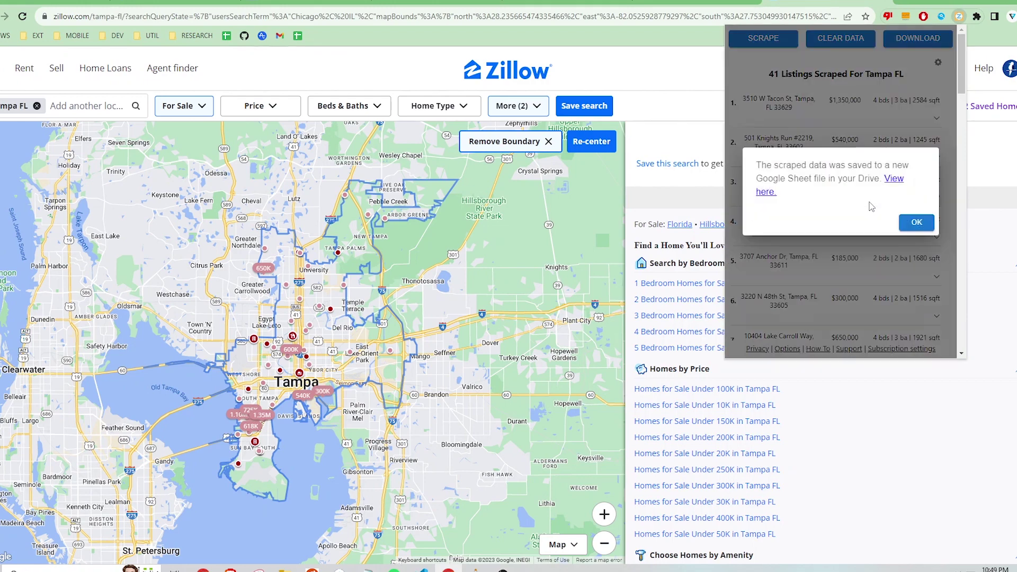
pyautogui.click(894, 181)
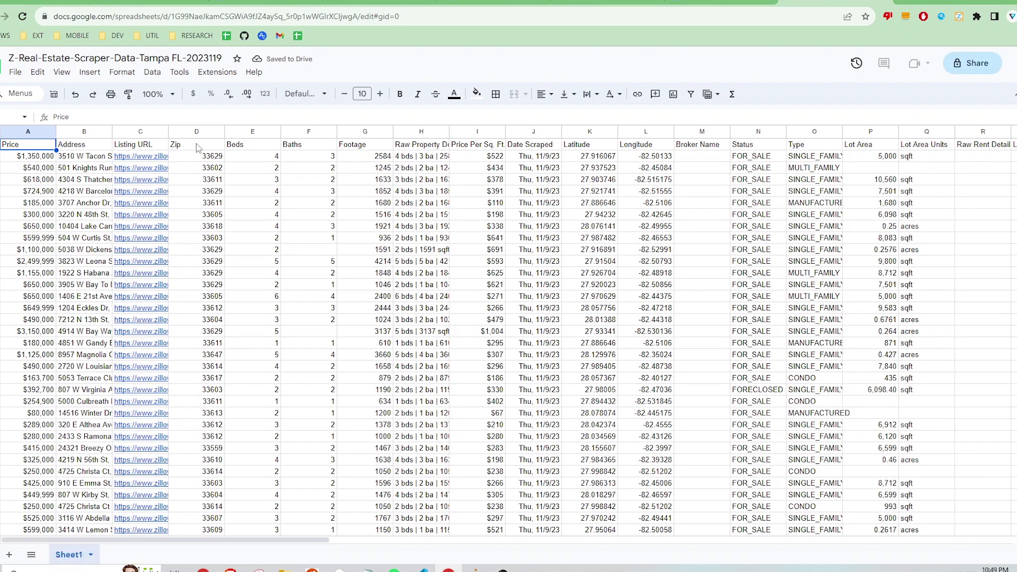
pyautogui.click(1, 144)
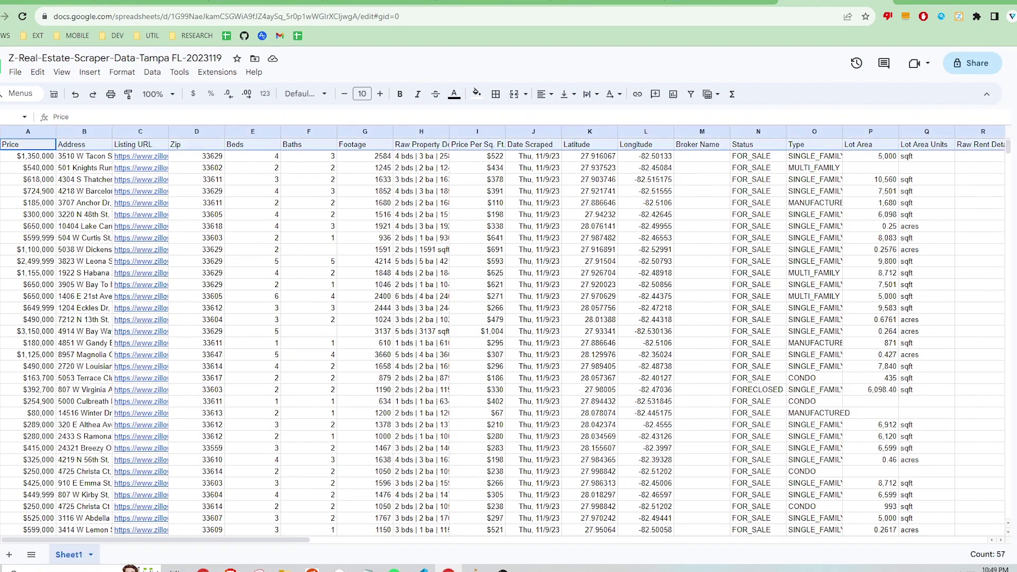
pyautogui.moveTo(262, 539); pyautogui.dragTo(677, 549)
pyautogui.click(479, 131)
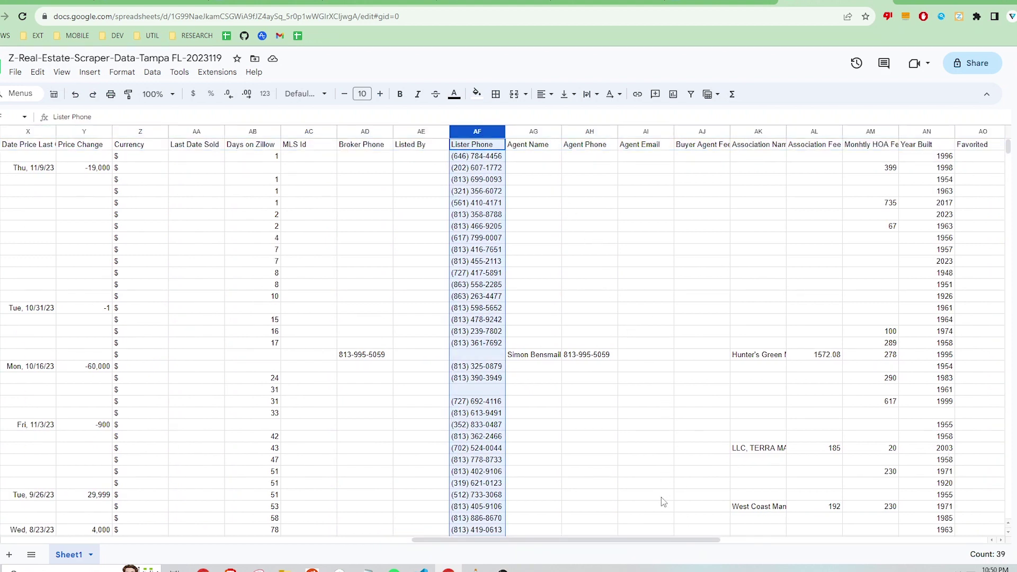
pyautogui.scroll(-5, 647, 491)
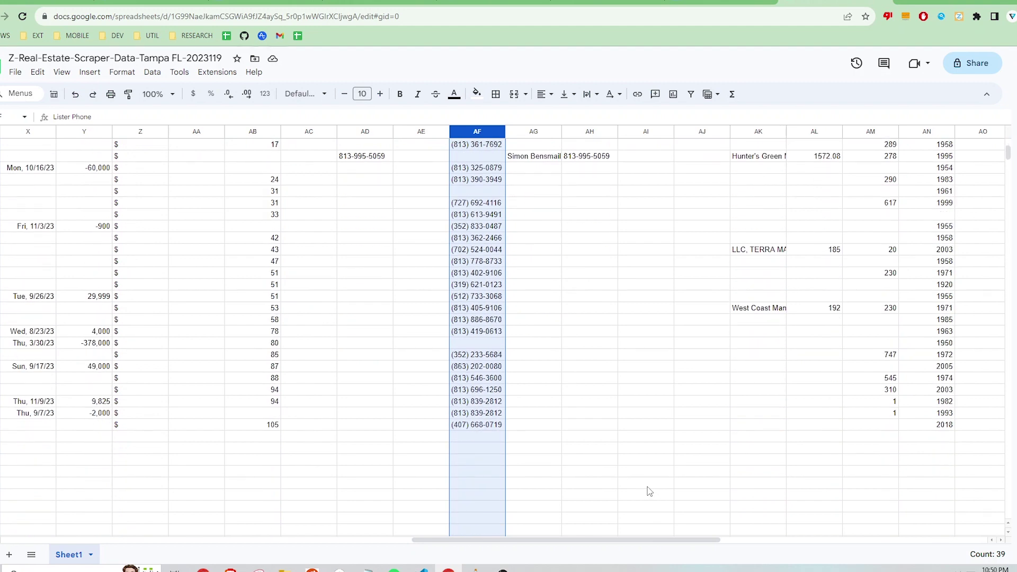
pyautogui.scroll(5, 650, 492)
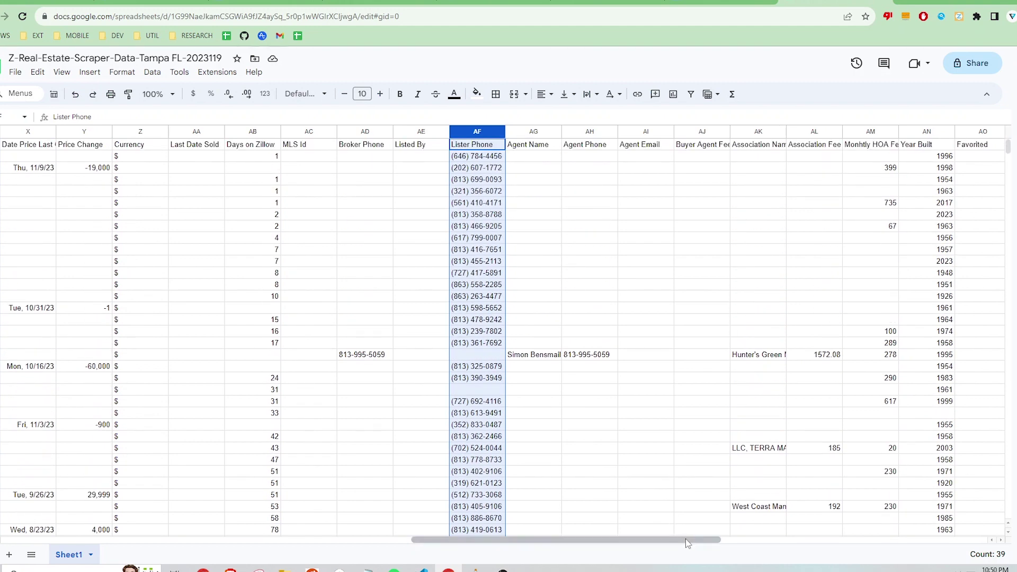
pyautogui.moveTo(686, 539); pyautogui.dragTo(720, 539)
pyautogui.click(816, 132)
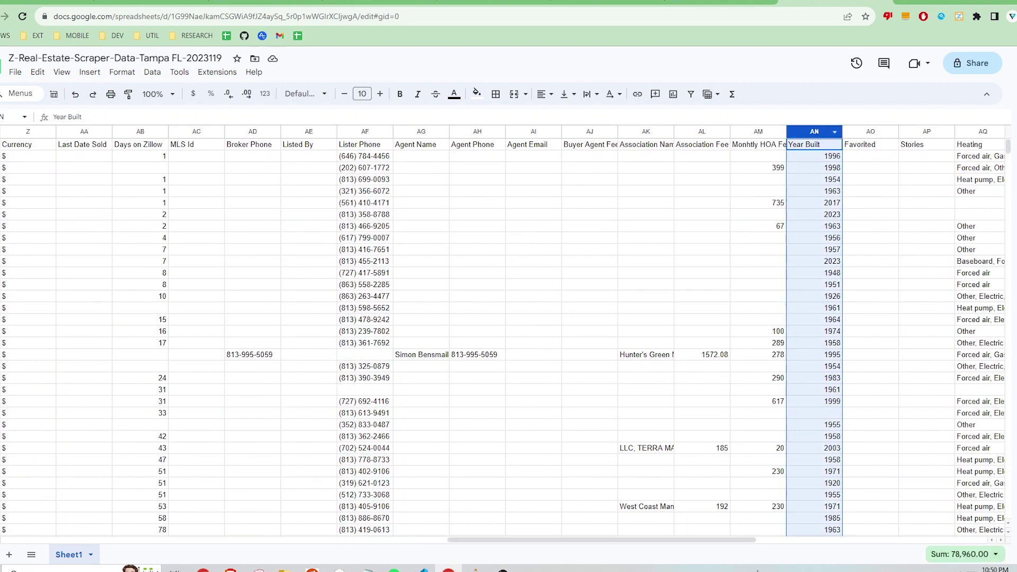